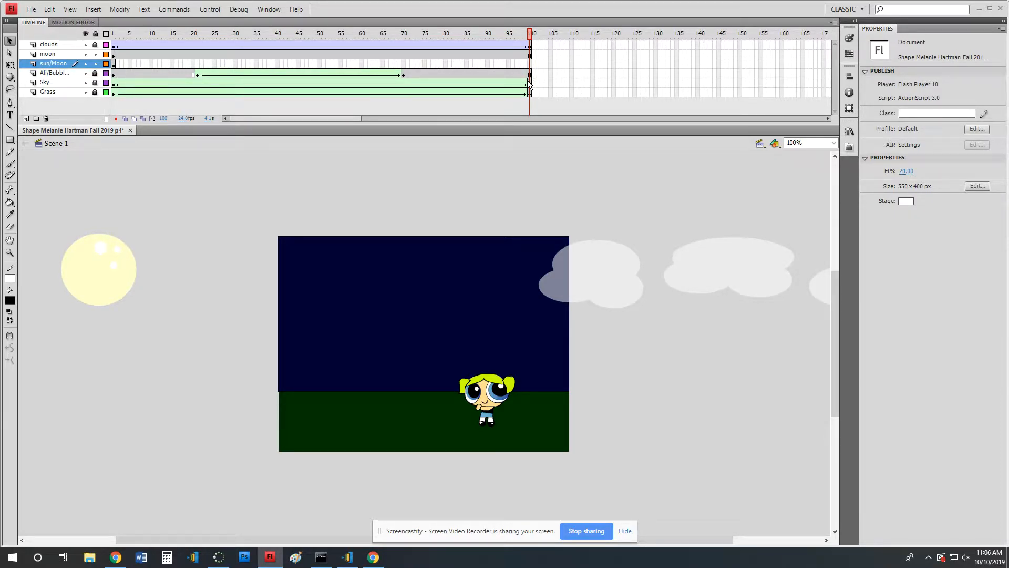
# Insert a keyframe at frame 46 on the sun/Moon layer.
pyautogui.click(113, 63)
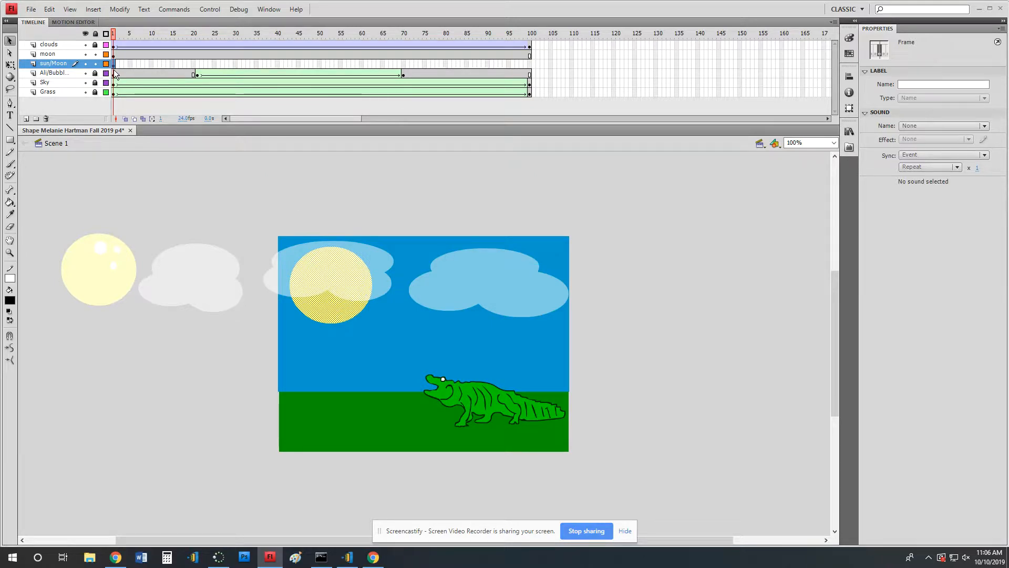
pyautogui.click(319, 37)
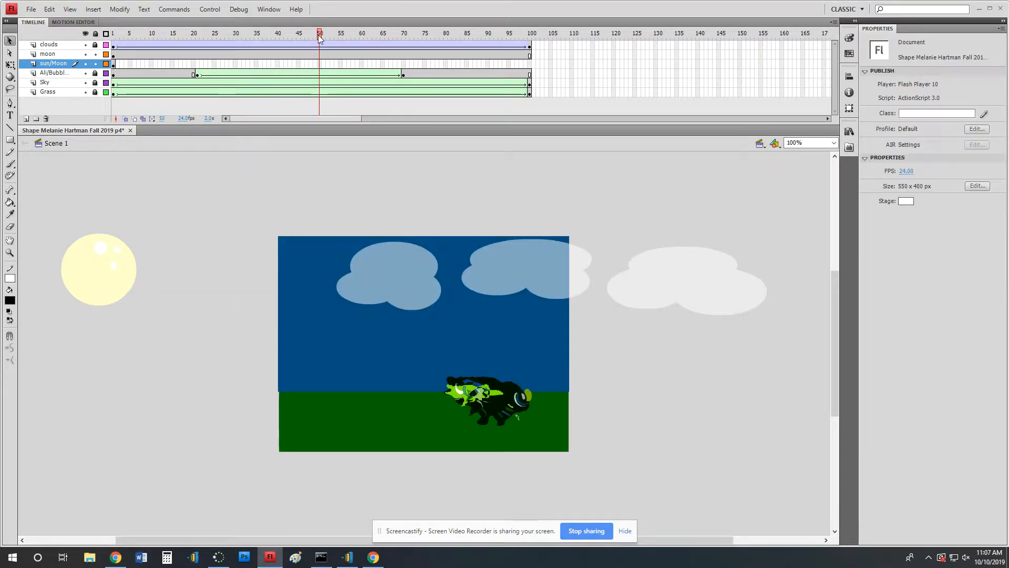
pyautogui.moveTo(320, 37)
pyautogui.mouseDown()
pyautogui.moveTo(120, 40)
pyautogui.moveTo(307, 48)
pyautogui.mouseUp()
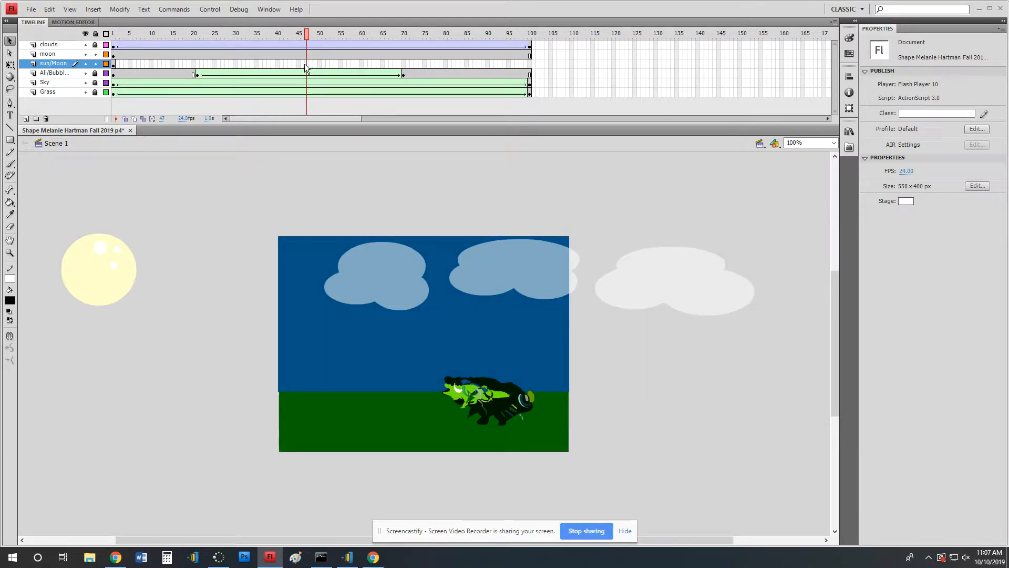
pyautogui.click(304, 64)
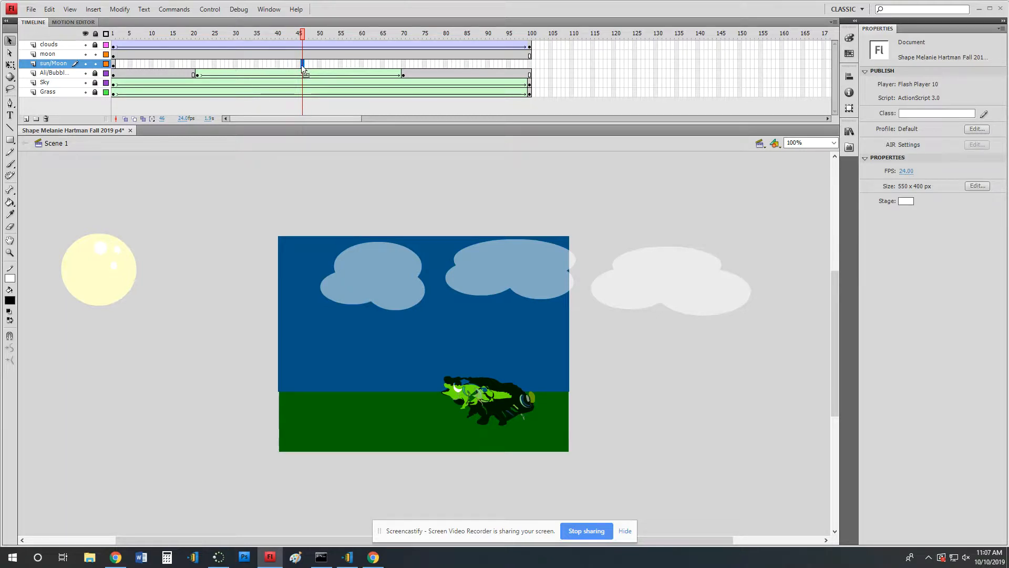
pyautogui.press('F6')
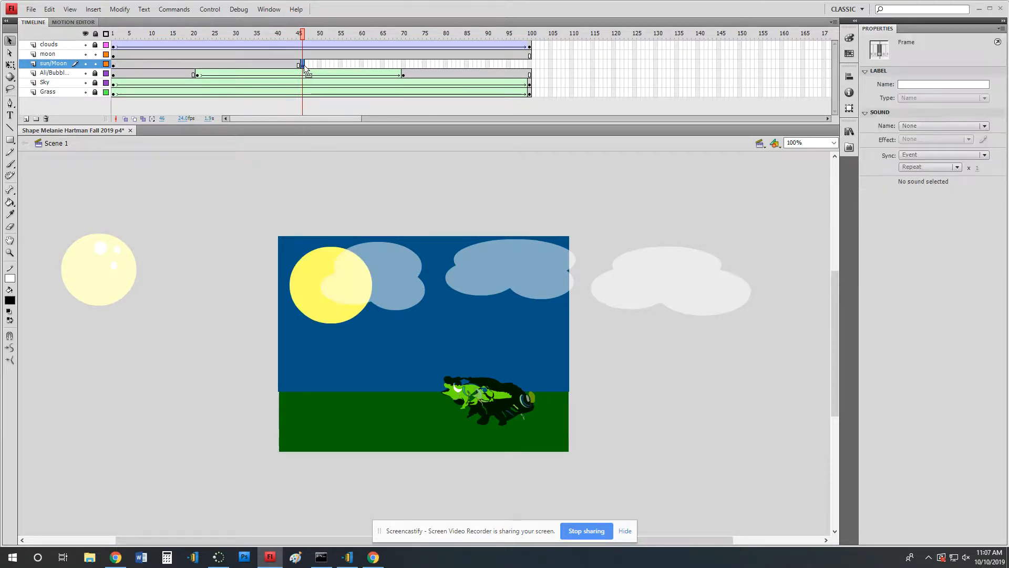
# At frame 46, move the sun straight down from the sky onto the grass at the stage's lower-left edge.
pyautogui.click(113, 64)
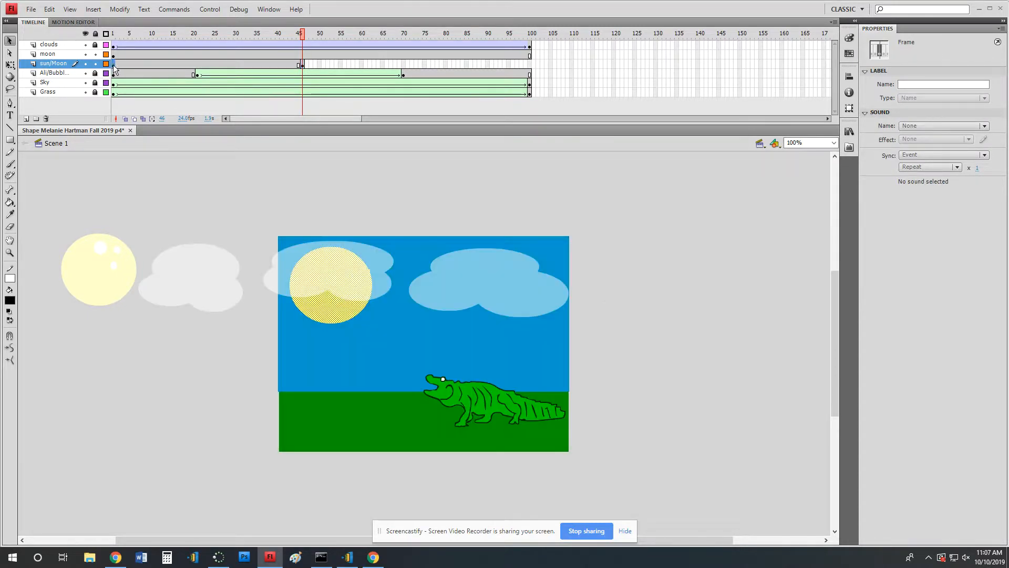
pyautogui.click(302, 65)
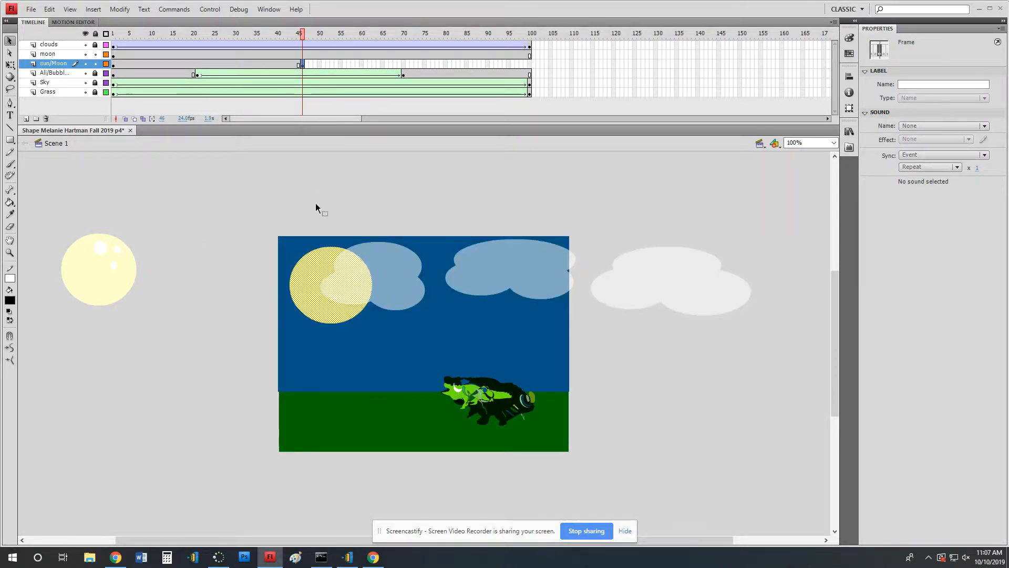
pyautogui.moveTo(333, 302); pyautogui.dragTo(328, 445)
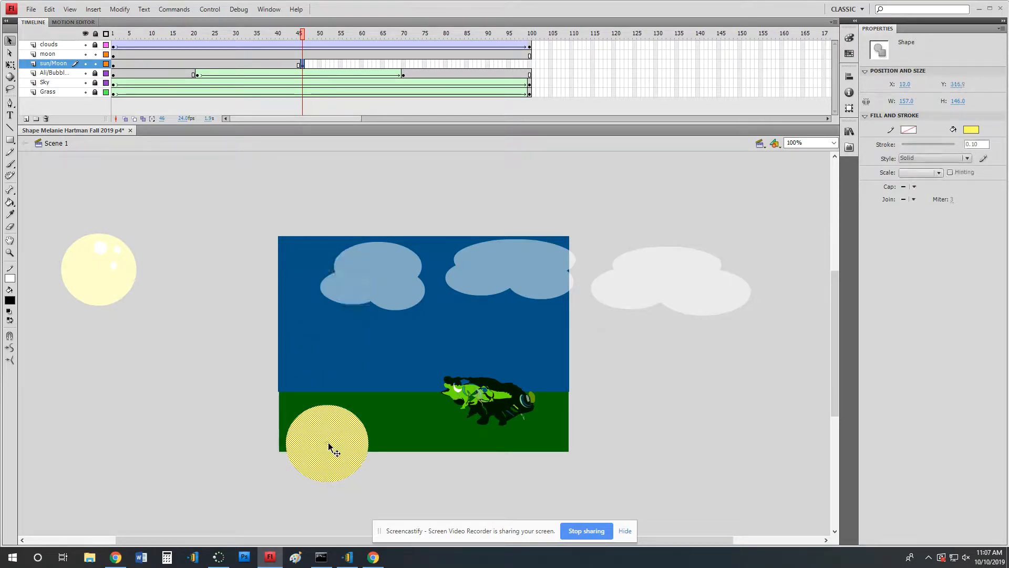
pyautogui.click(114, 63)
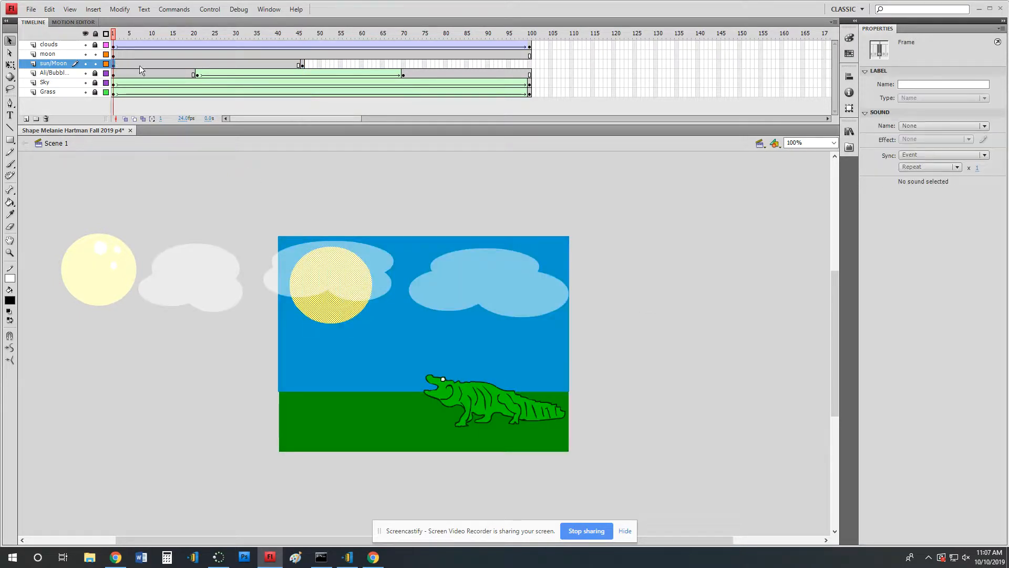
pyautogui.click(302, 64)
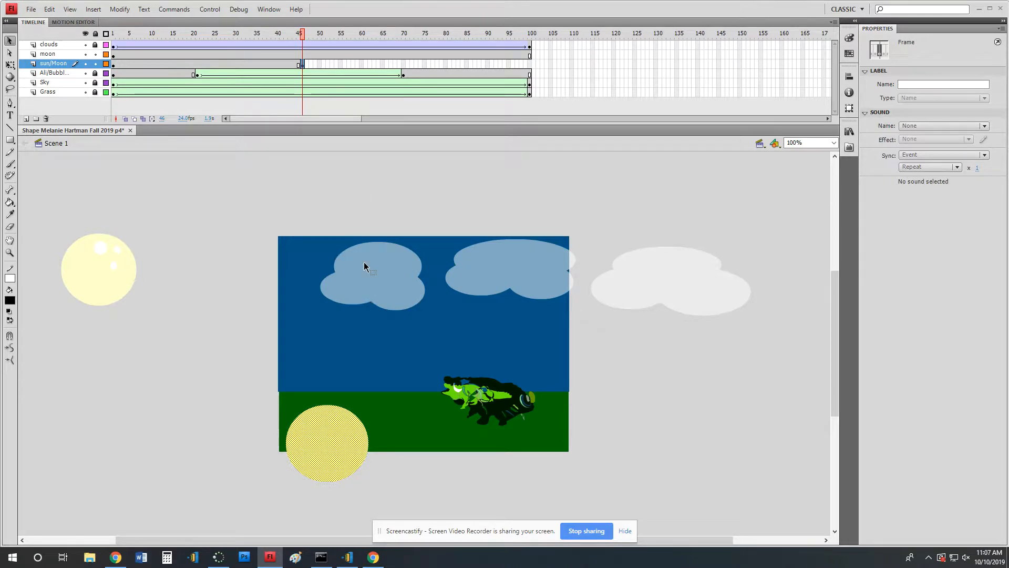
# Create a classic tween for the sun between frames 1 and 46 and play the animation from the start.
pyautogui.rightClick(185, 63)
pyautogui.click(203, 93)
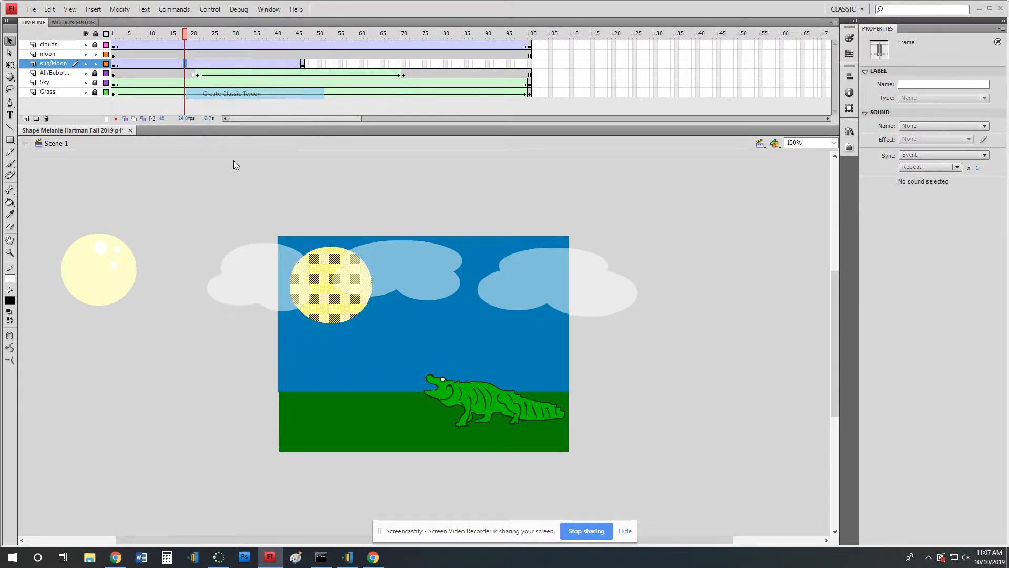
pyautogui.click(113, 33)
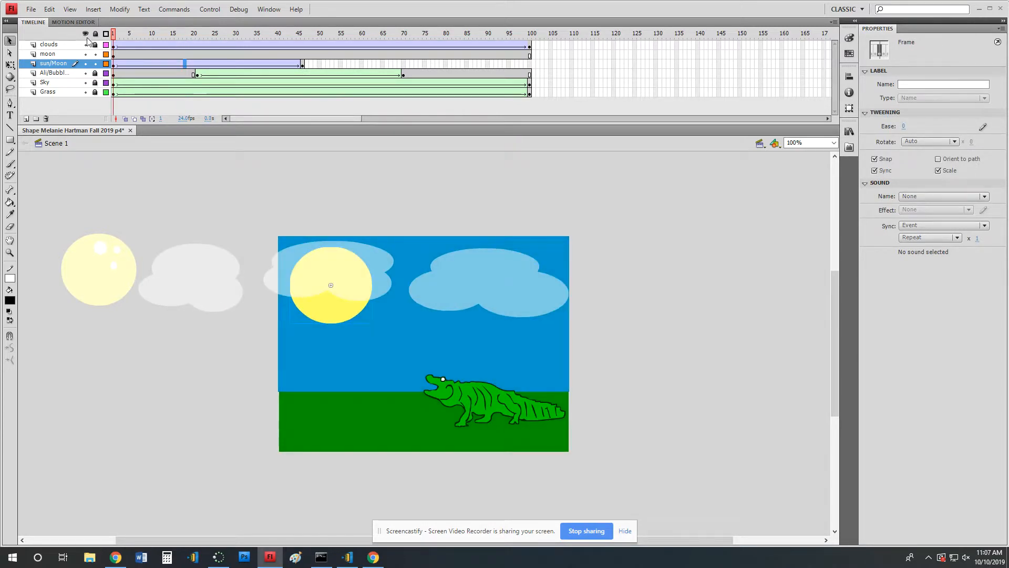
pyautogui.press('Return')
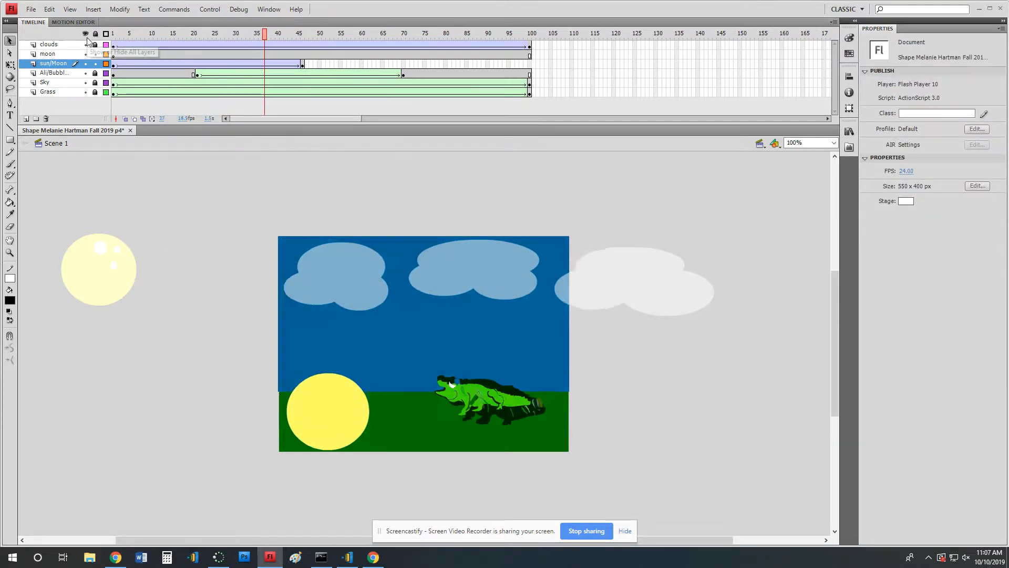
# Move the sun/Moon layer between the Grass and Sky layers and replay the animation from frame 1.
pyautogui.click(53, 66)
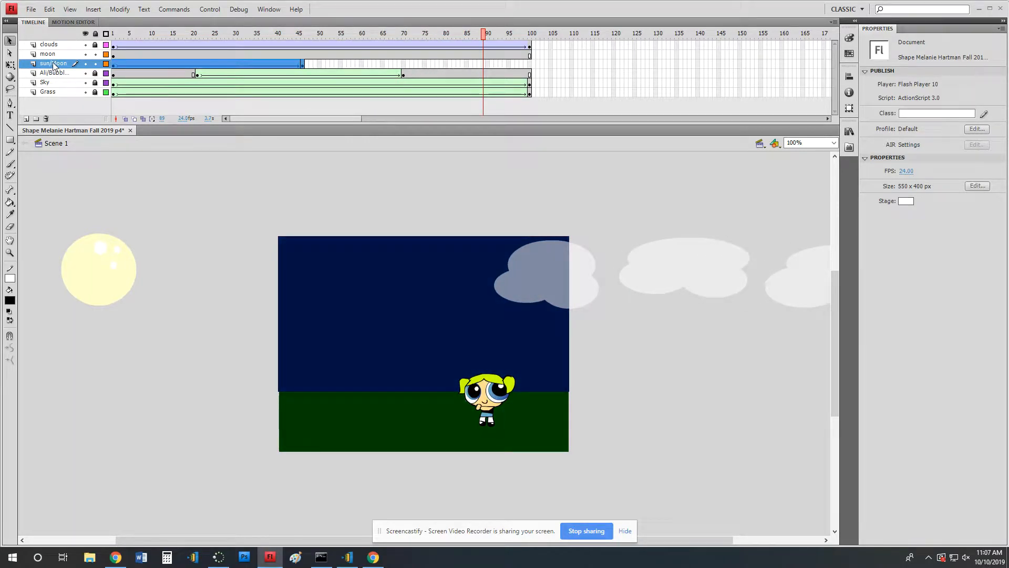
pyautogui.moveTo(53, 66)
pyautogui.mouseDown()
pyautogui.moveTo(53, 94)
pyautogui.moveTo(54, 62)
pyautogui.moveTo(63, 89)
pyautogui.mouseUp()
pyautogui.click(58, 65)
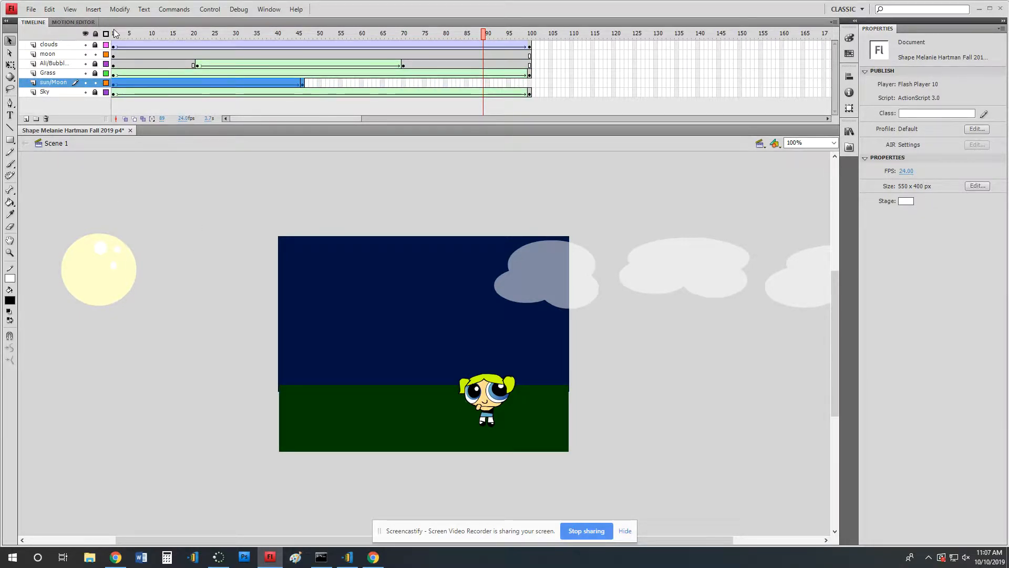
pyautogui.click(113, 33)
pyautogui.press('Return')
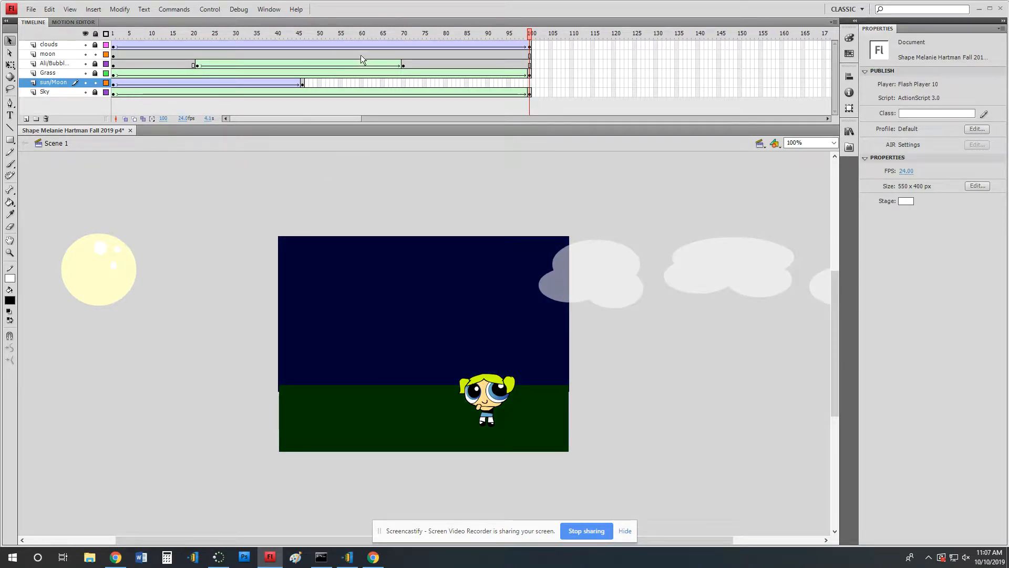
# Insert a keyframe at frame 59 on the moon layer.
pyautogui.click(336, 55)
pyautogui.moveTo(338, 41); pyautogui.dragTo(358, 54)
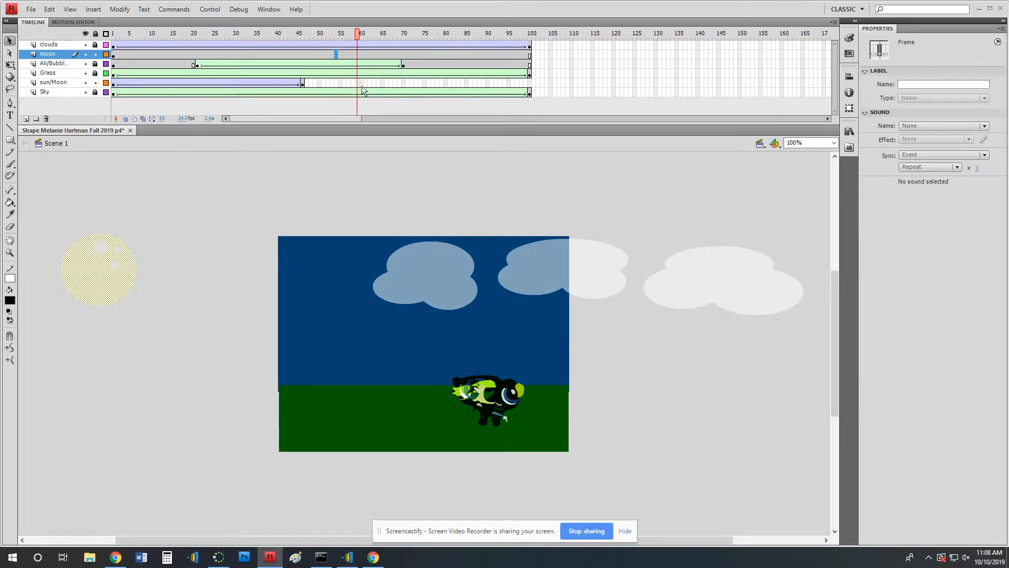
pyautogui.click(358, 55)
pyautogui.press('F6')
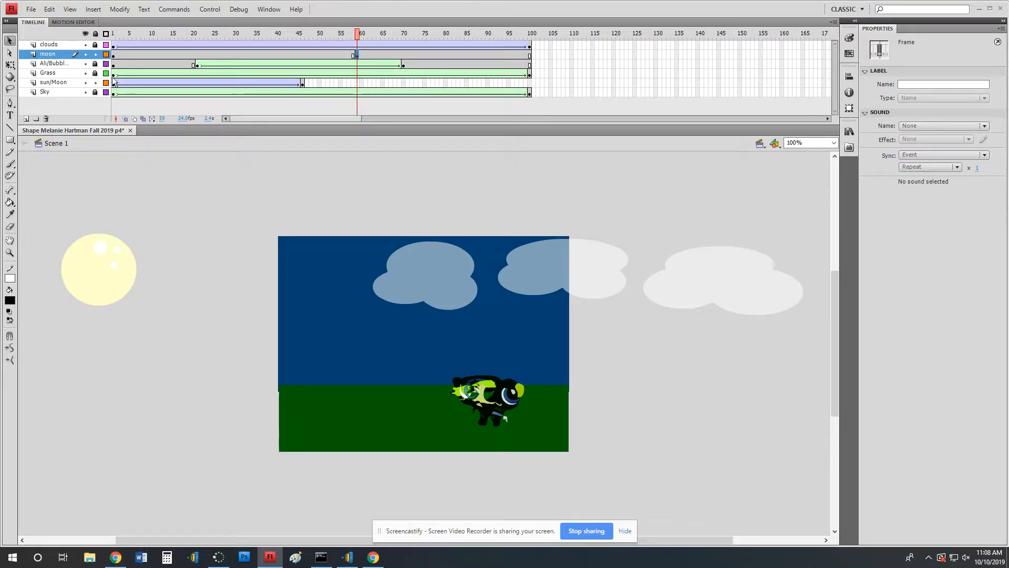
# At frame 59, move the whole moon just below the stage's lower-right corner, then compare it with frame 1.
pyautogui.moveTo(36, 213); pyautogui.dragTo(203, 360)
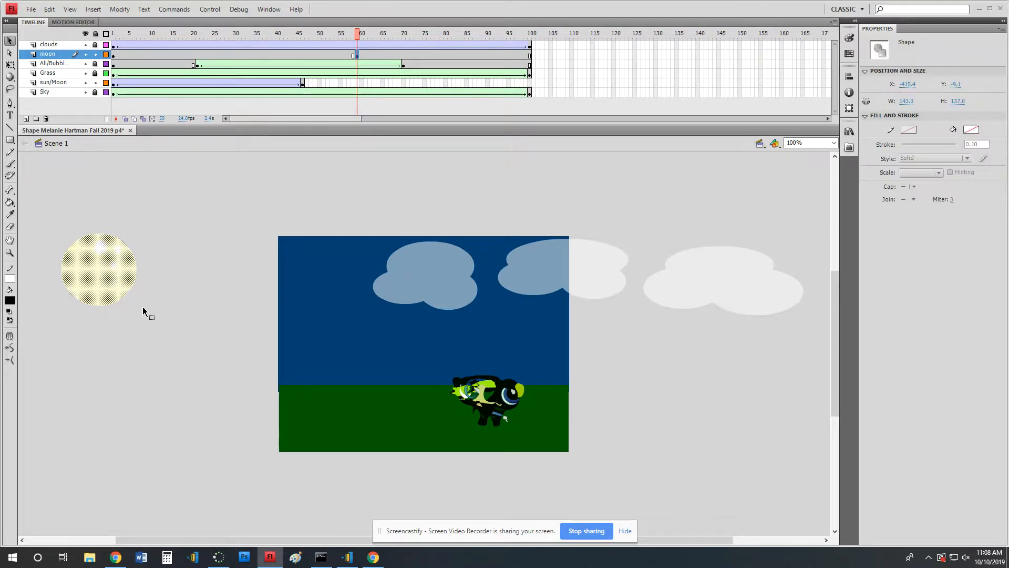
pyautogui.moveTo(98, 270); pyautogui.dragTo(523, 494)
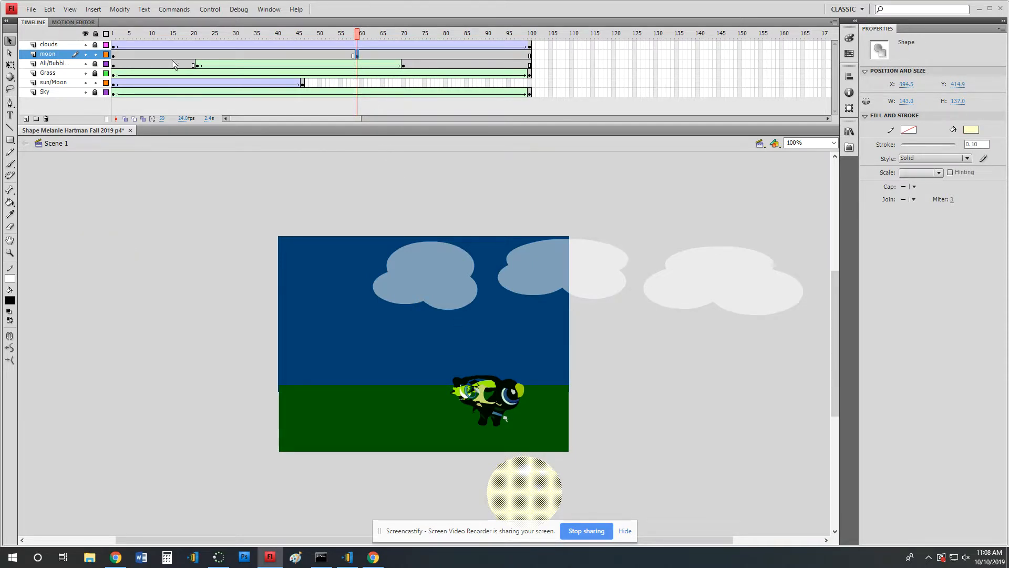
pyautogui.click(115, 56)
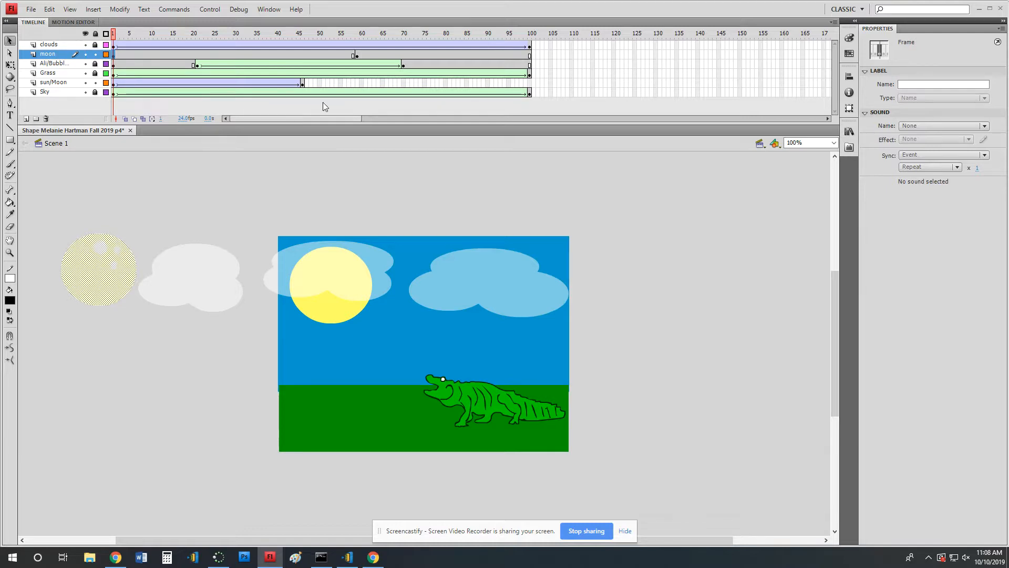
pyautogui.click(358, 56)
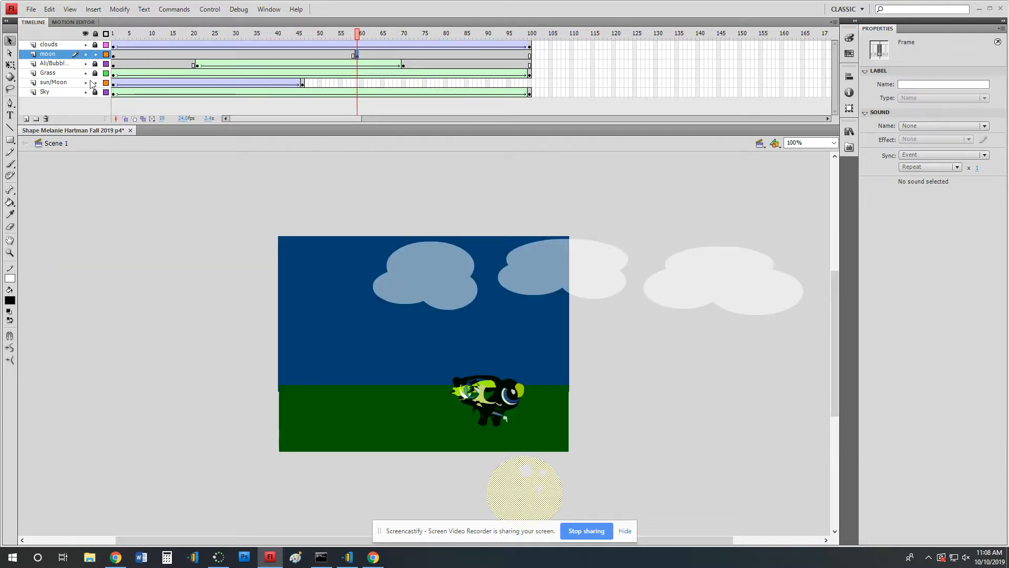
# Keyframe the moon in the sky's upper-right corner at frame 100 and add a classic tween from frame 59.
pyautogui.click(530, 56)
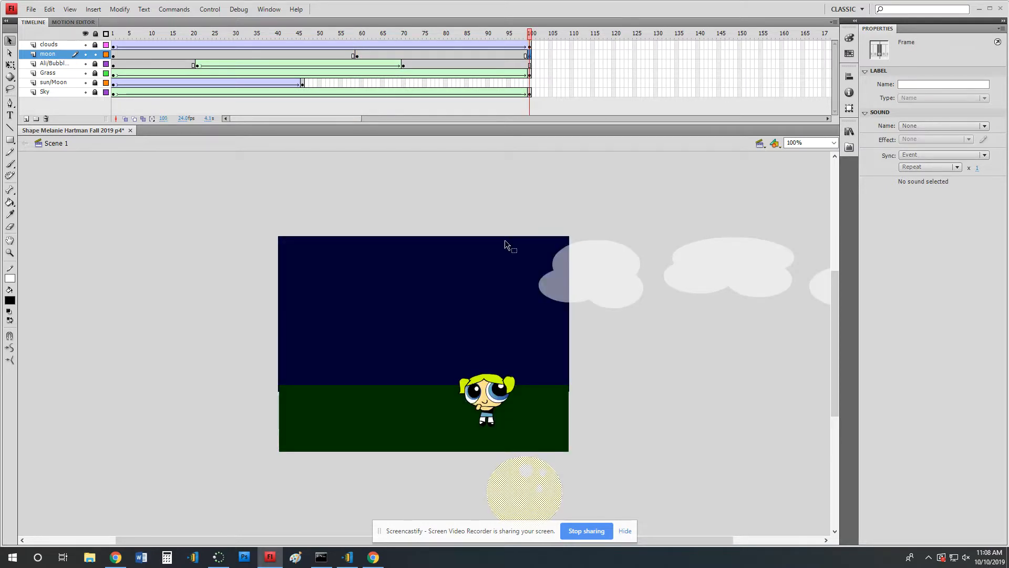
pyautogui.moveTo(512, 499); pyautogui.dragTo(512, 287)
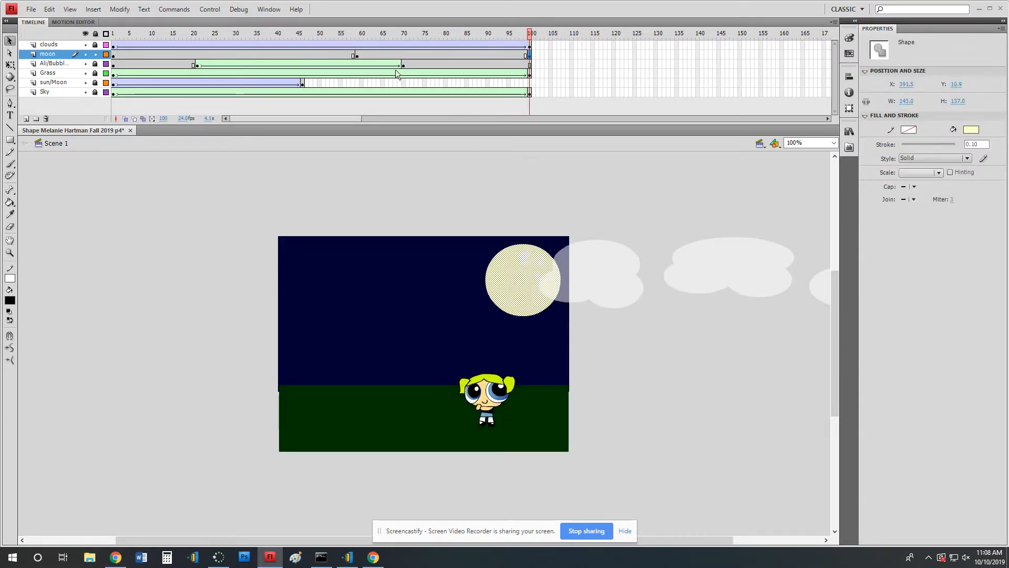
pyautogui.rightClick(411, 55)
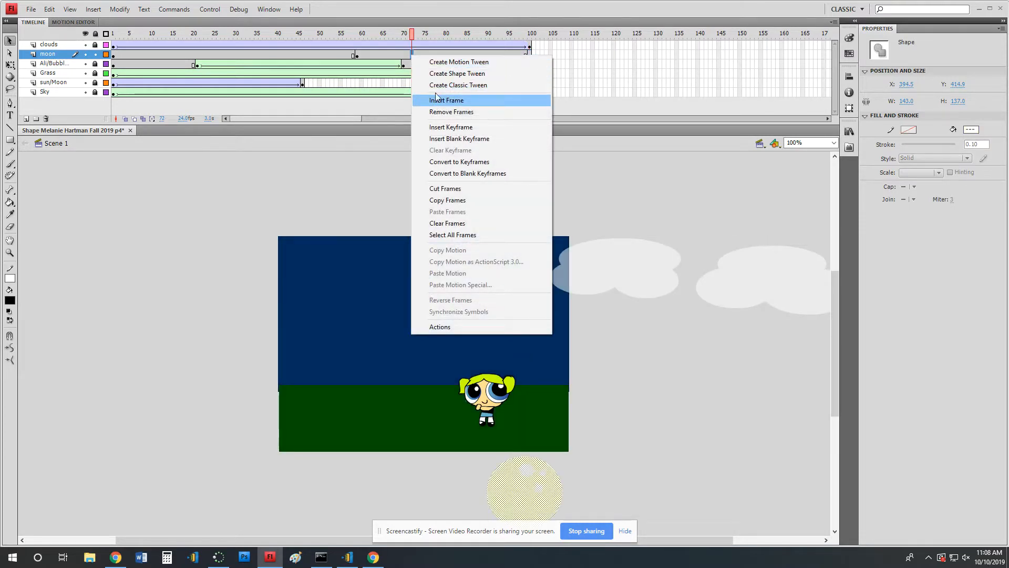
pyautogui.click(458, 86)
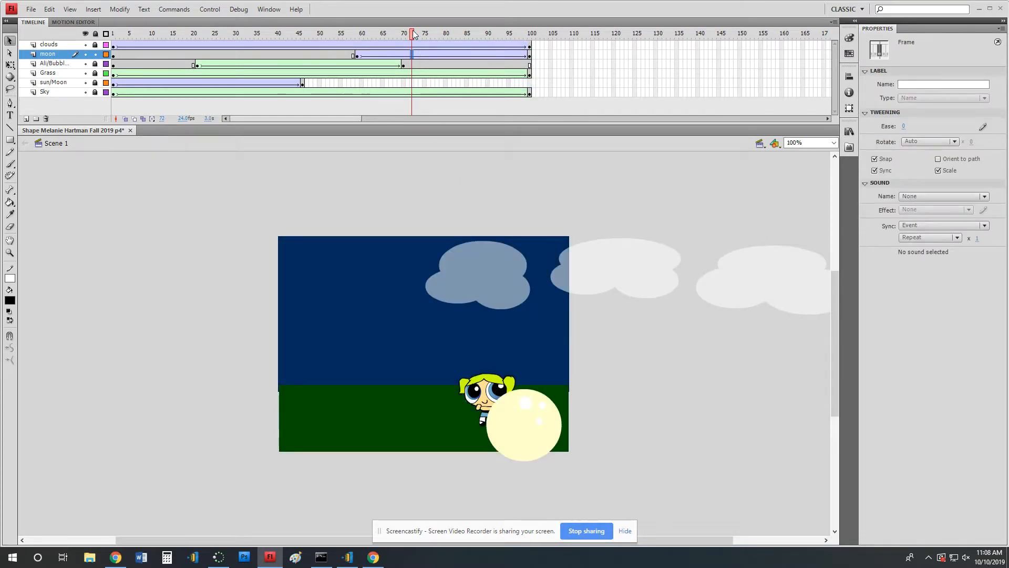
pyautogui.moveTo(411, 33); pyautogui.dragTo(126, 47)
pyautogui.press('Return')
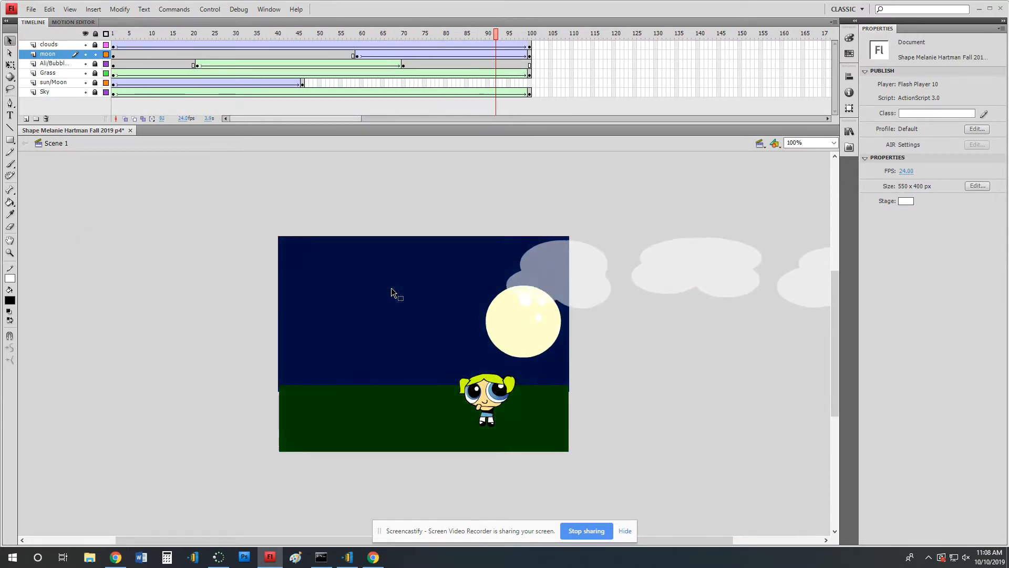
# Move the moon layer between the Grass and sun/Moon layers and replay the animation.
pyautogui.moveTo(58, 54); pyautogui.dragTo(58, 84)
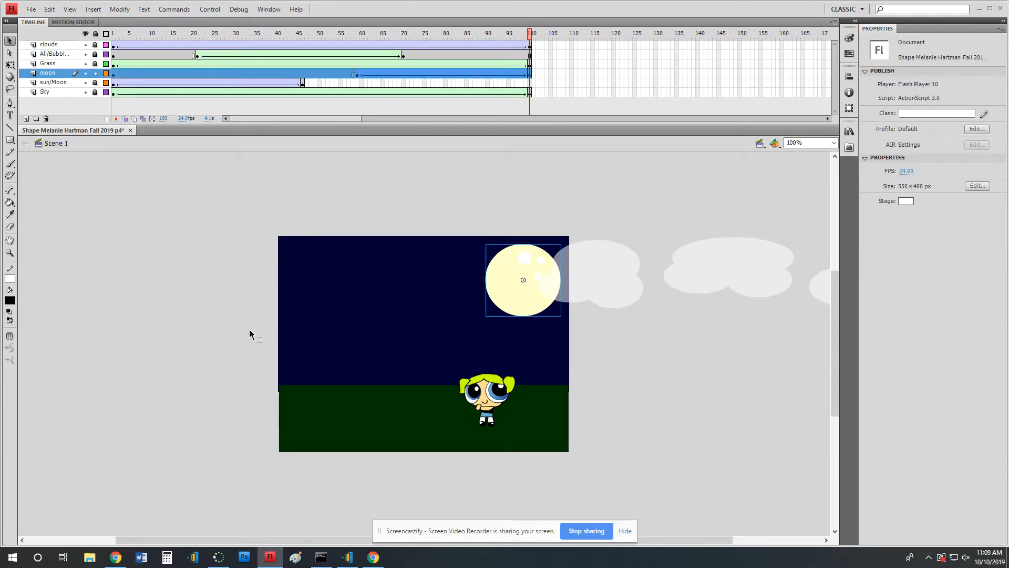
pyautogui.press('Return')
pyautogui.click(379, 180)
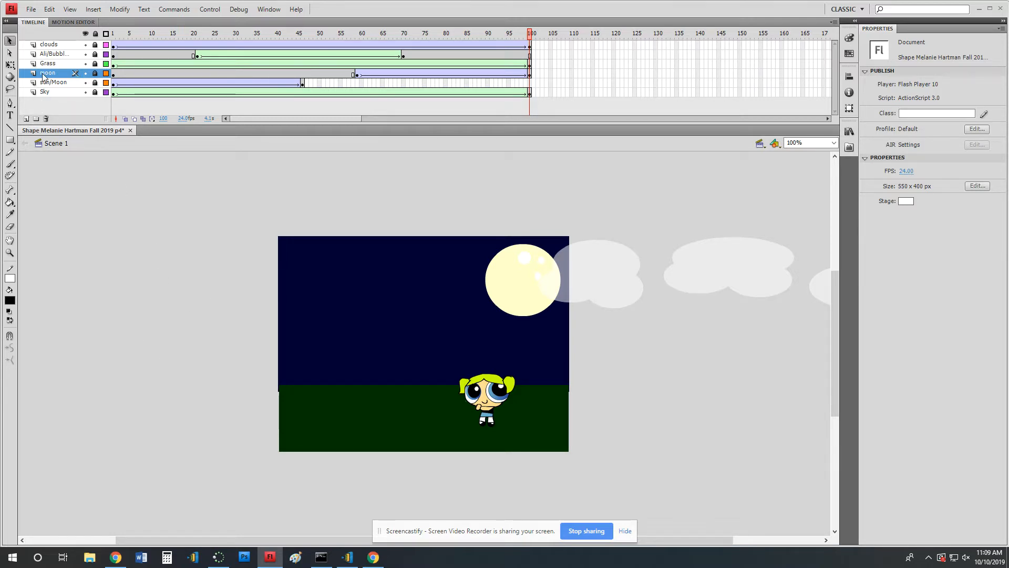
# Add a new layer, place it above the clouds layer and name it circle/star.
pyautogui.click(26, 119)
pyautogui.moveTo(57, 73); pyautogui.dragTo(55, 44)
pyautogui.doubleClick(55, 44)
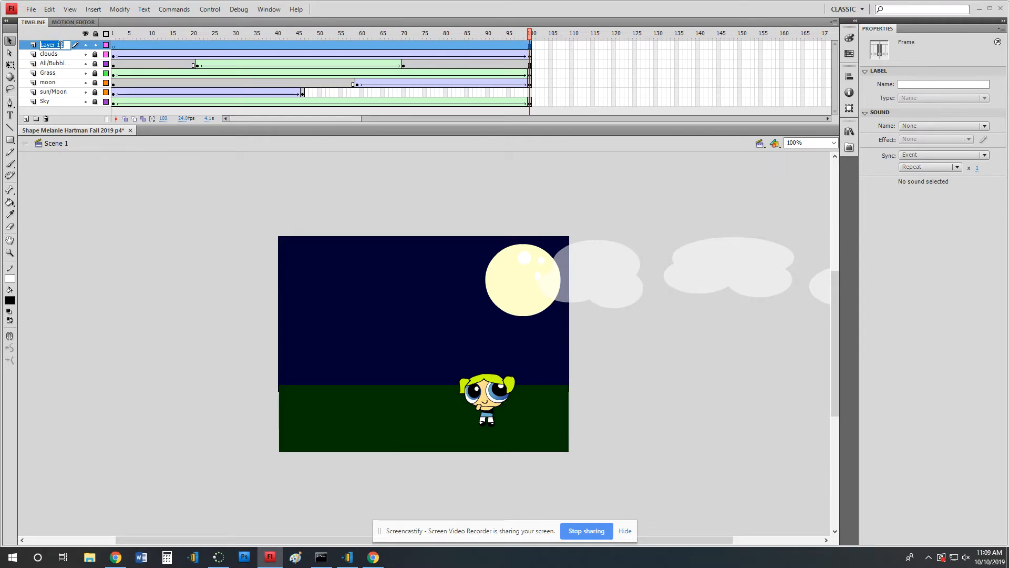
pyautogui.write('cle/star')
# On frame 1 of the circle/star layer, draw a red-filled circle in the sky just to the right of the sun.
pyautogui.click(113, 42)
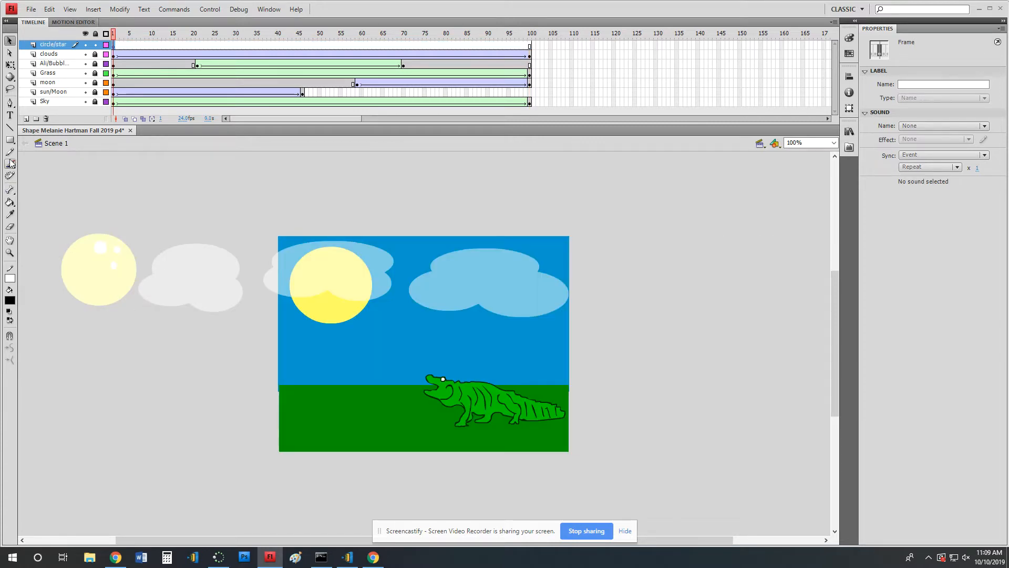
pyautogui.click(10, 140)
pyautogui.click(53, 151)
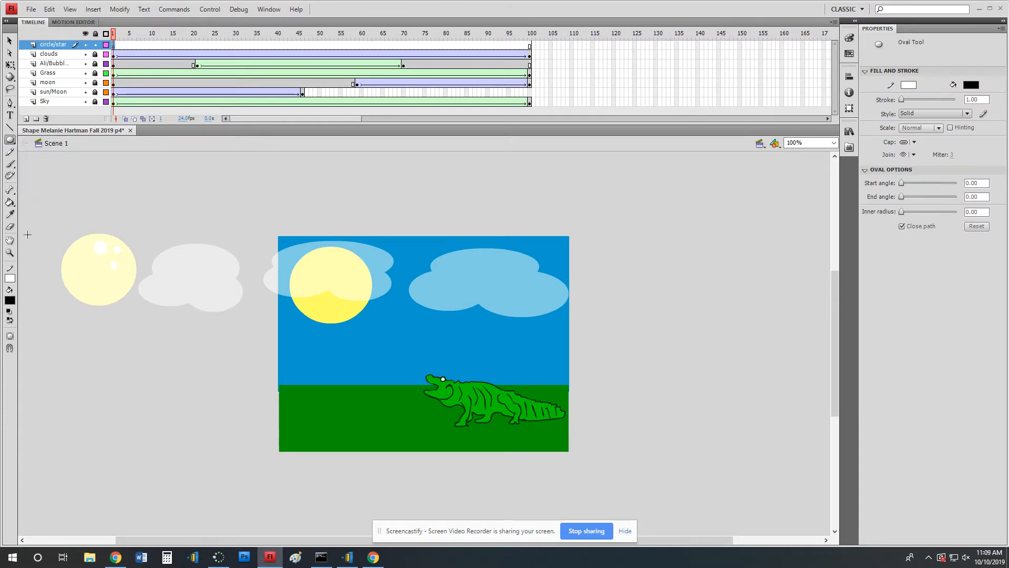
pyautogui.click(13, 301)
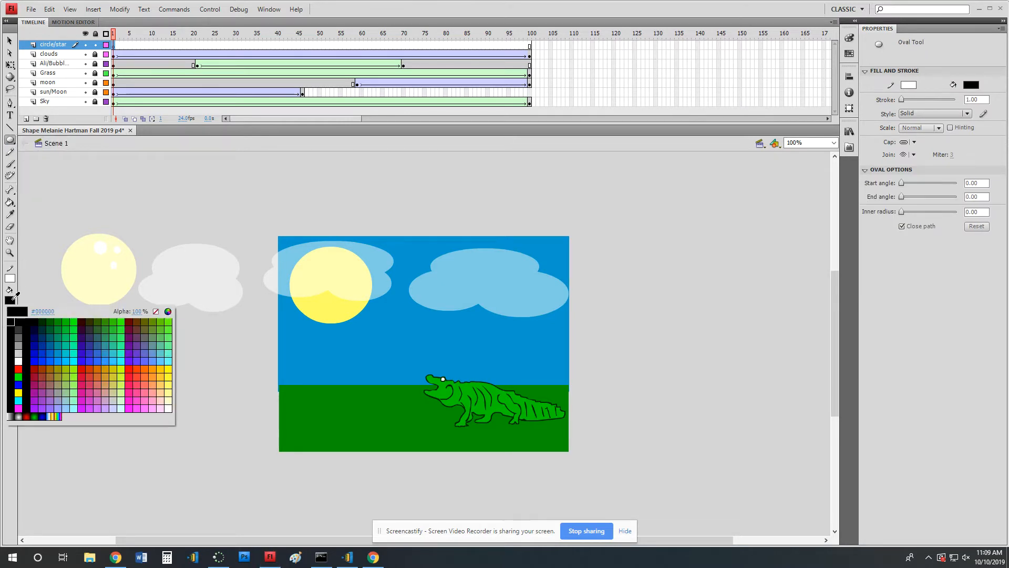
pyautogui.click(83, 370)
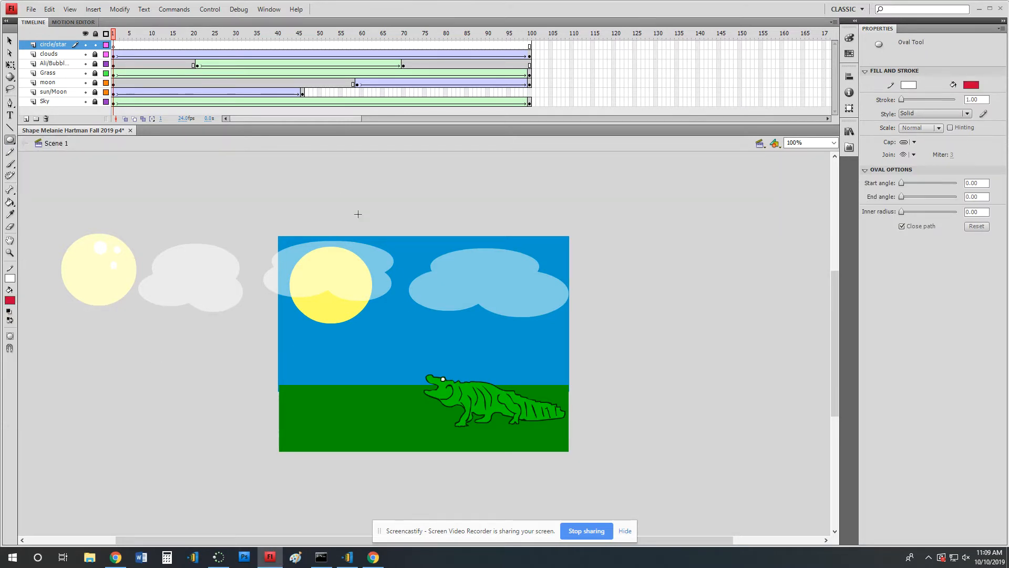
pyautogui.moveTo(391, 278); pyautogui.dragTo(452, 336)
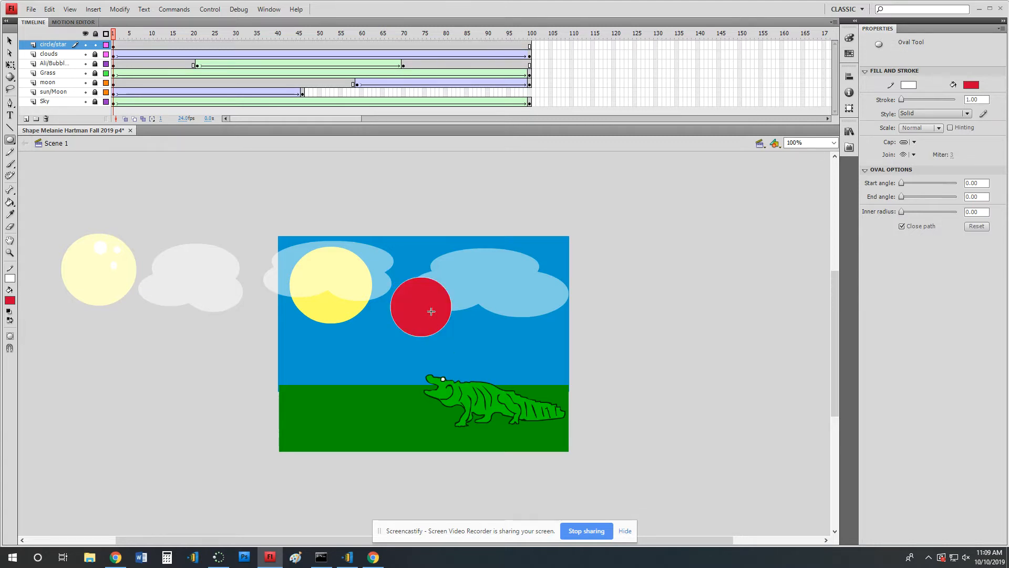
# Insert keyframes at frames 20 and 60 of the circle/star layer.
pyautogui.click(194, 45)
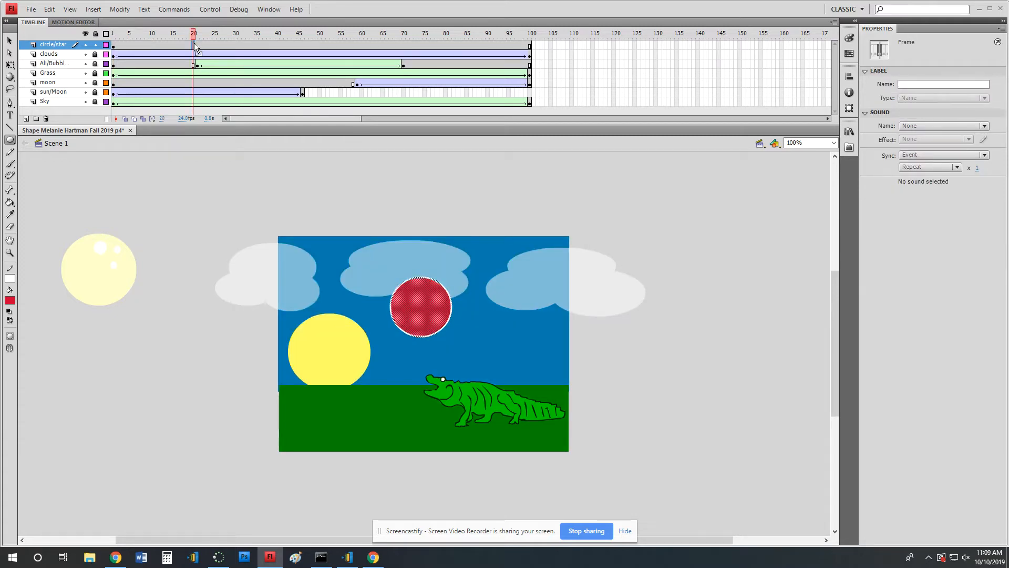
pyautogui.press('F6')
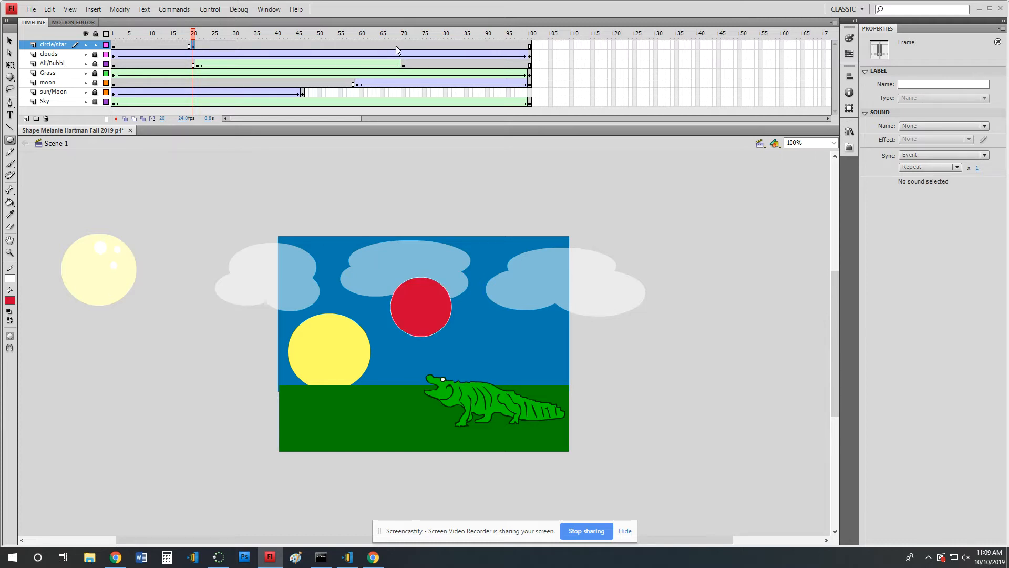
pyautogui.click(362, 45)
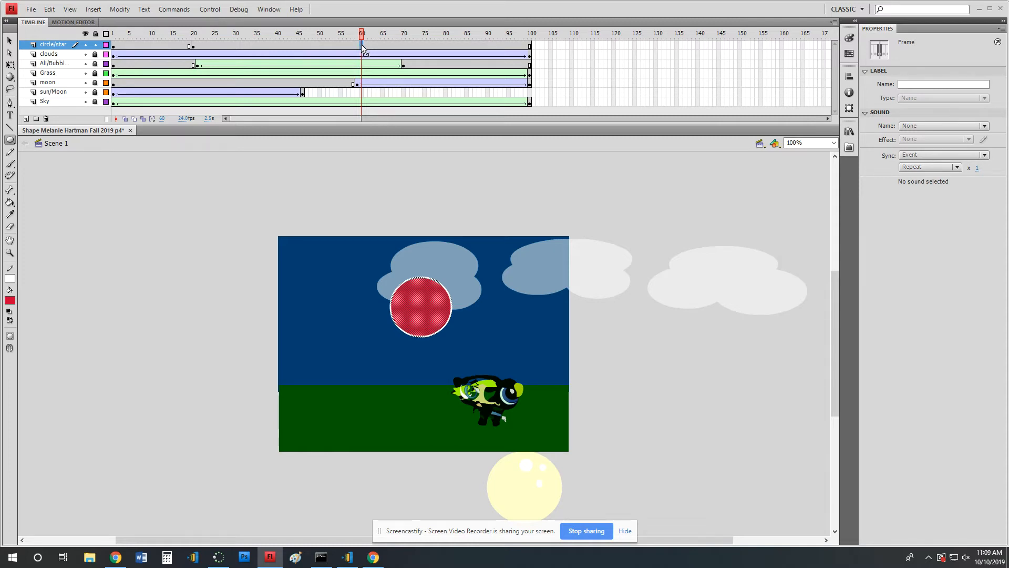
pyautogui.click(392, 191)
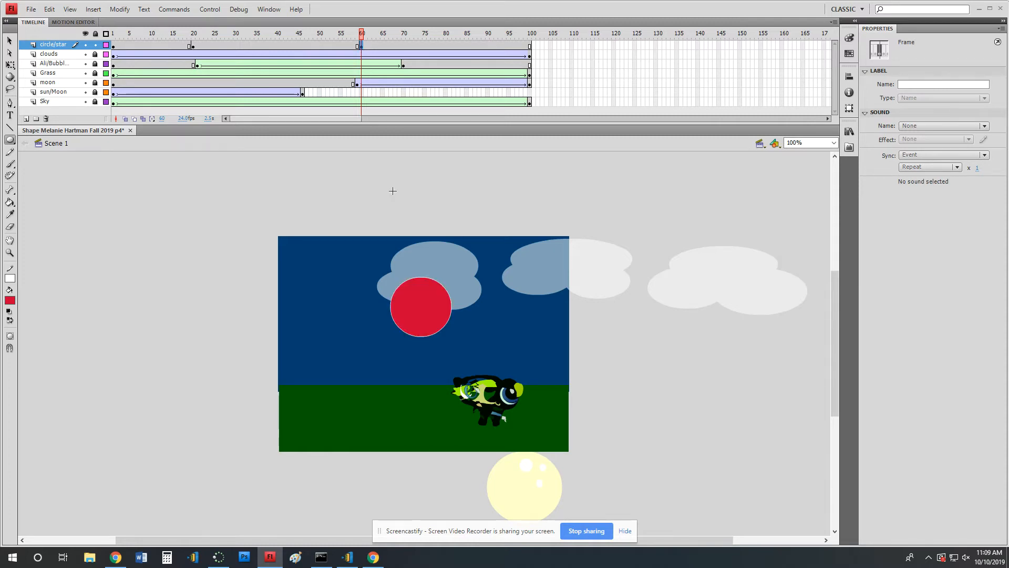
# Delete the red circle from the circle/star layer's frame 60 keyframe.
pyautogui.click(10, 41)
pyautogui.moveTo(327, 261); pyautogui.dragTo(464, 357)
pyautogui.press('Delete')
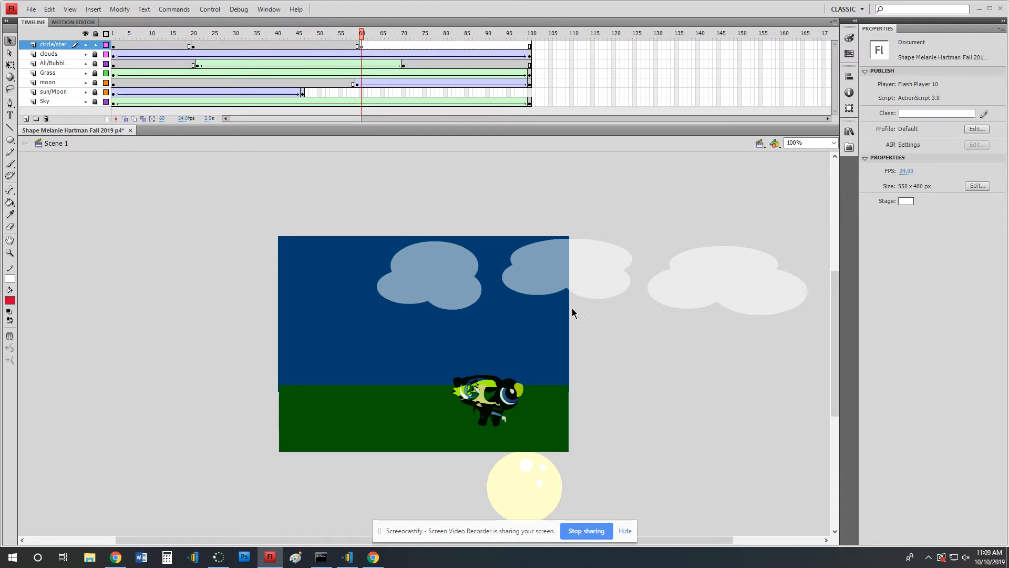
# Set the PolyStar tool to a 5-sided star and draw a red star about 124 by 118 px in the upper sky at frame 60.
pyautogui.click(10, 141)
pyautogui.click(10, 141)
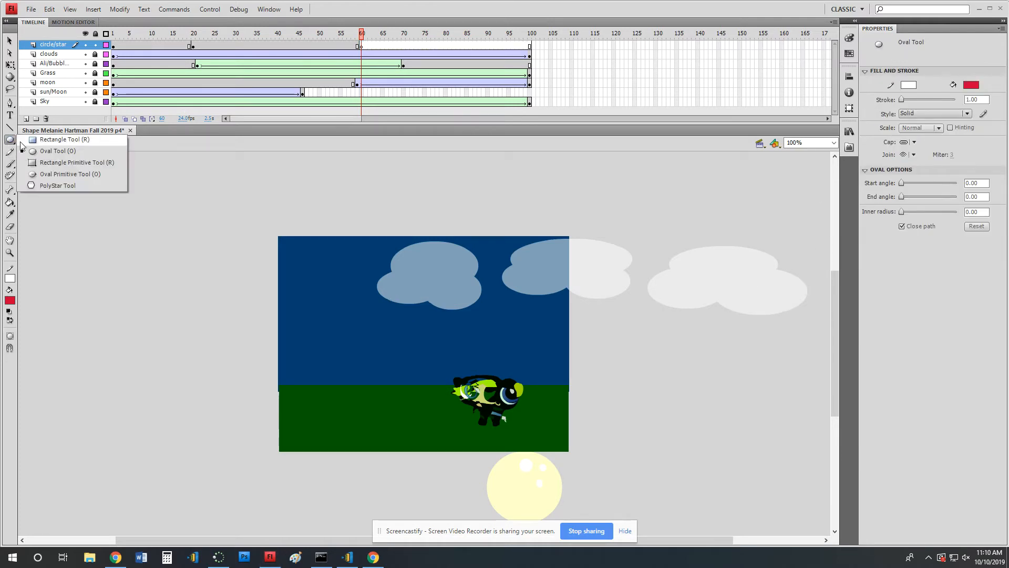
pyautogui.click(35, 182)
pyautogui.click(924, 183)
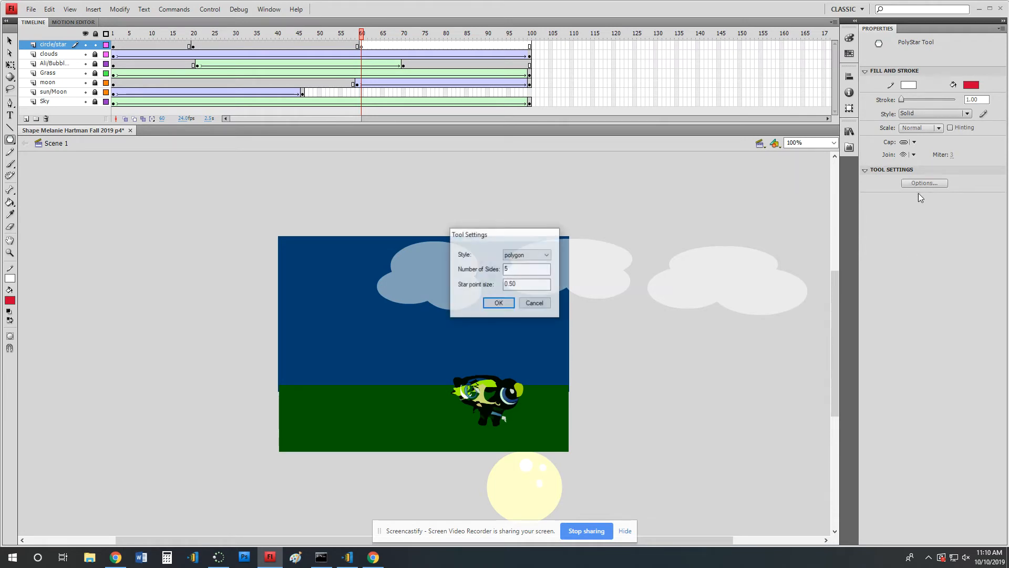
pyautogui.click(540, 255)
pyautogui.click(526, 272)
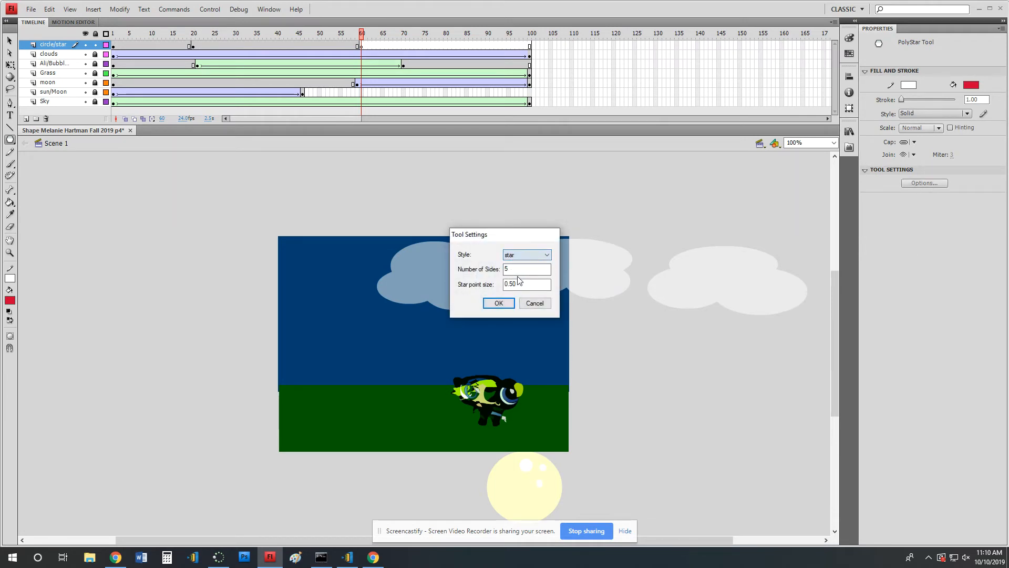
pyautogui.click(498, 303)
pyautogui.moveTo(395, 272); pyautogui.dragTo(394, 304)
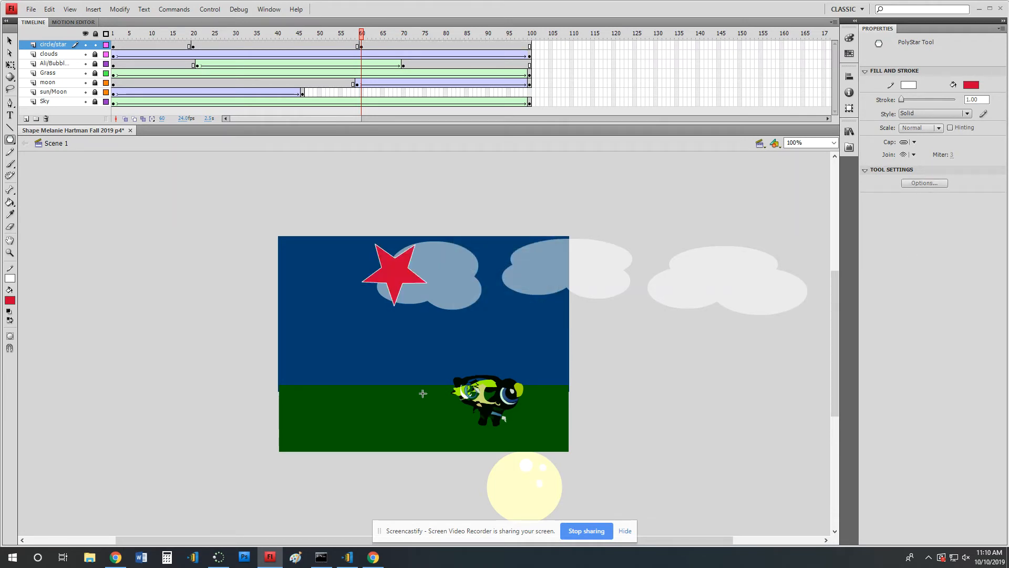
# Compare the circle at frame 20 with the star at frame 60, and move the star to the circle's position.
pyautogui.click(193, 46)
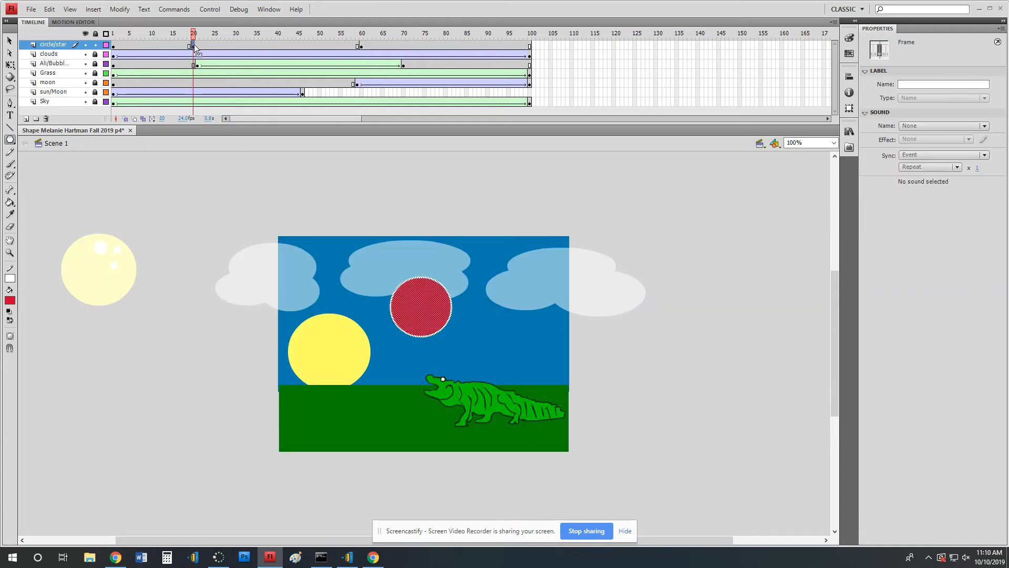
pyautogui.click(361, 46)
pyautogui.click(9, 41)
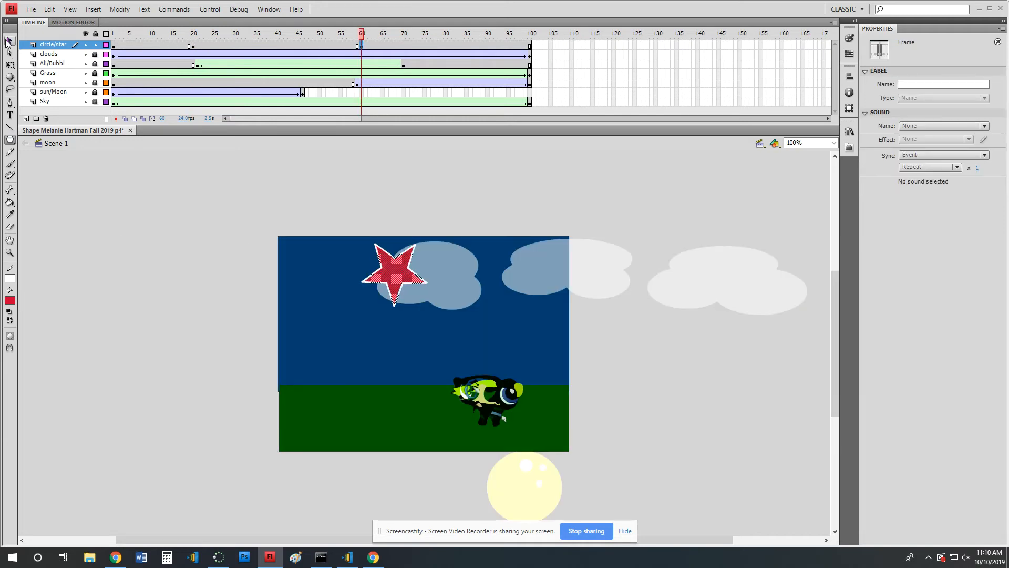
pyautogui.click(397, 302)
pyautogui.moveTo(397, 302); pyautogui.dragTo(428, 340)
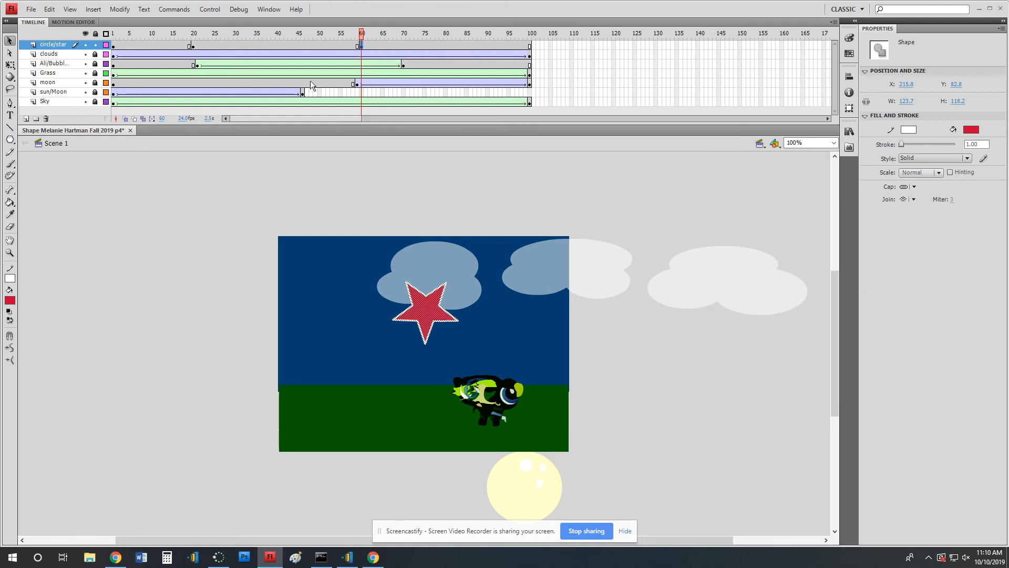
# Create a shape tween between frames 20 and 60 of the circle/star layer and play the animation from the start.
pyautogui.rightClick(282, 47)
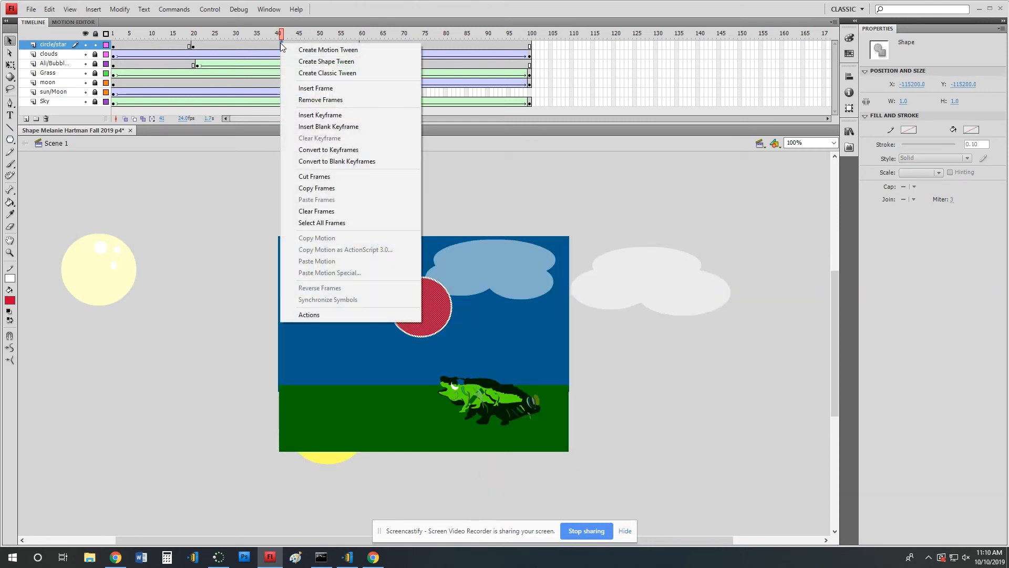
pyautogui.click(326, 62)
pyautogui.moveTo(281, 33); pyautogui.dragTo(151, 33)
pyautogui.press('Return')
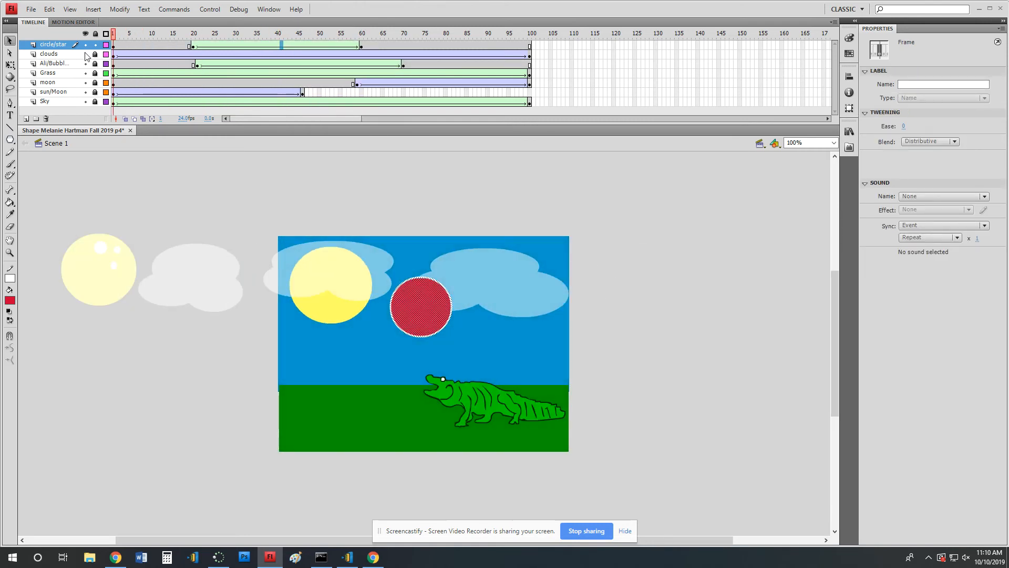